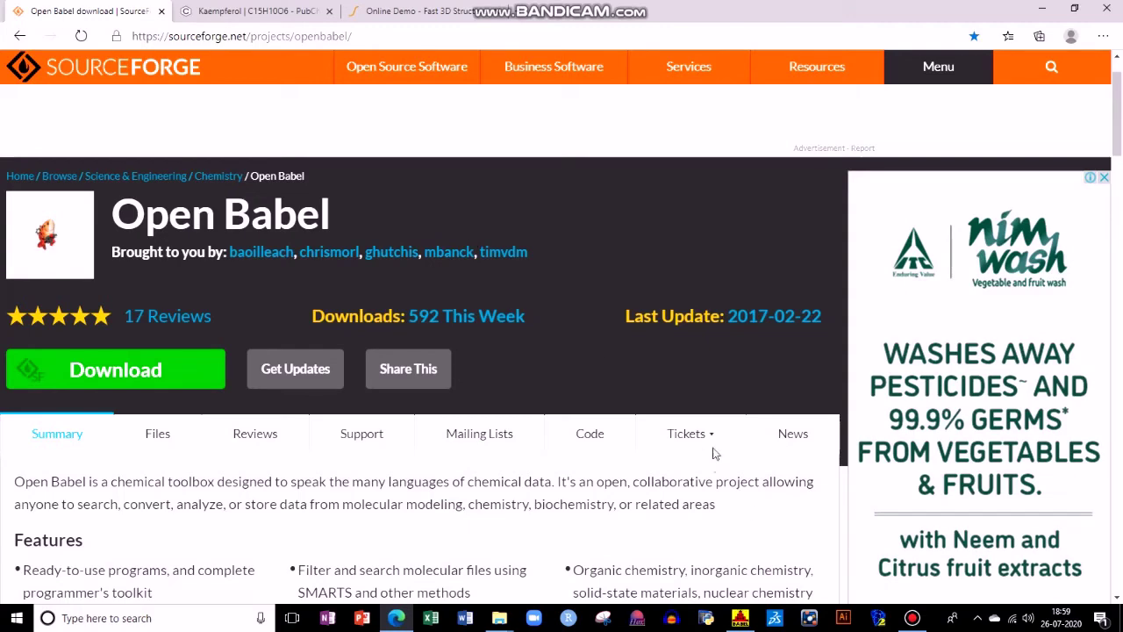
- Glance at the Open Babel window, then bring up the PubChem Kaempferol tab in Edge
click(741, 618)
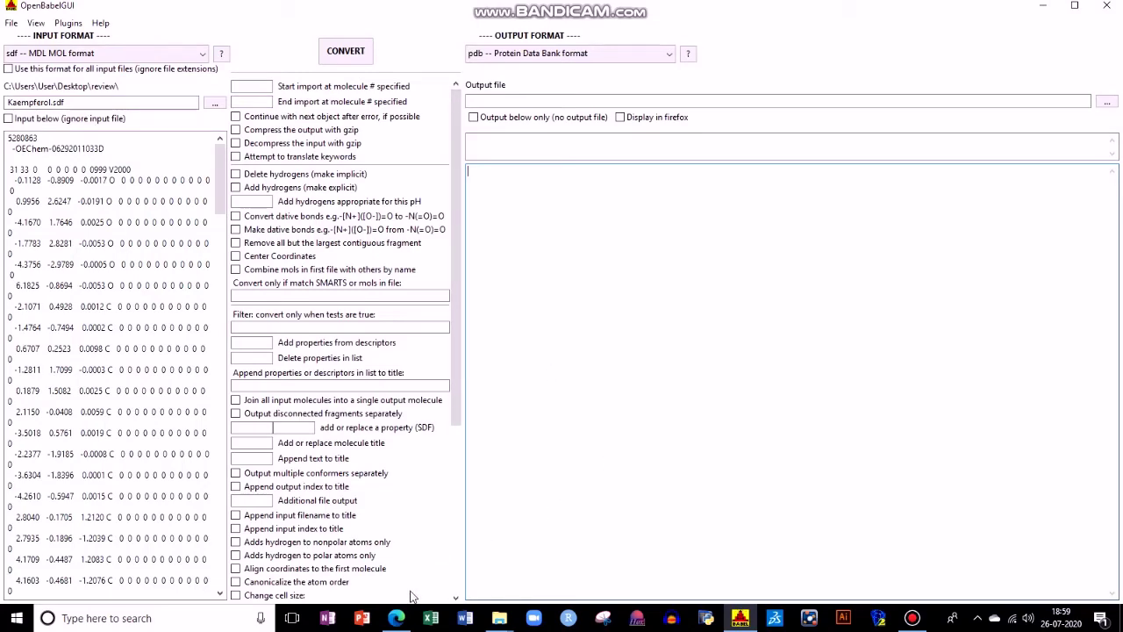
click(396, 618)
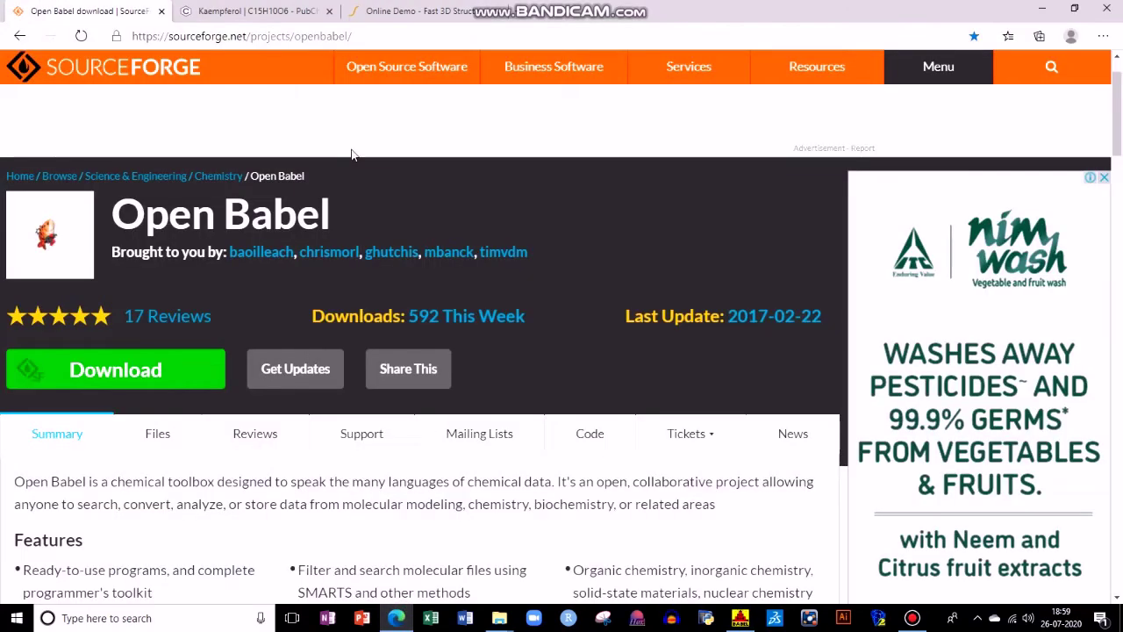
click(250, 10)
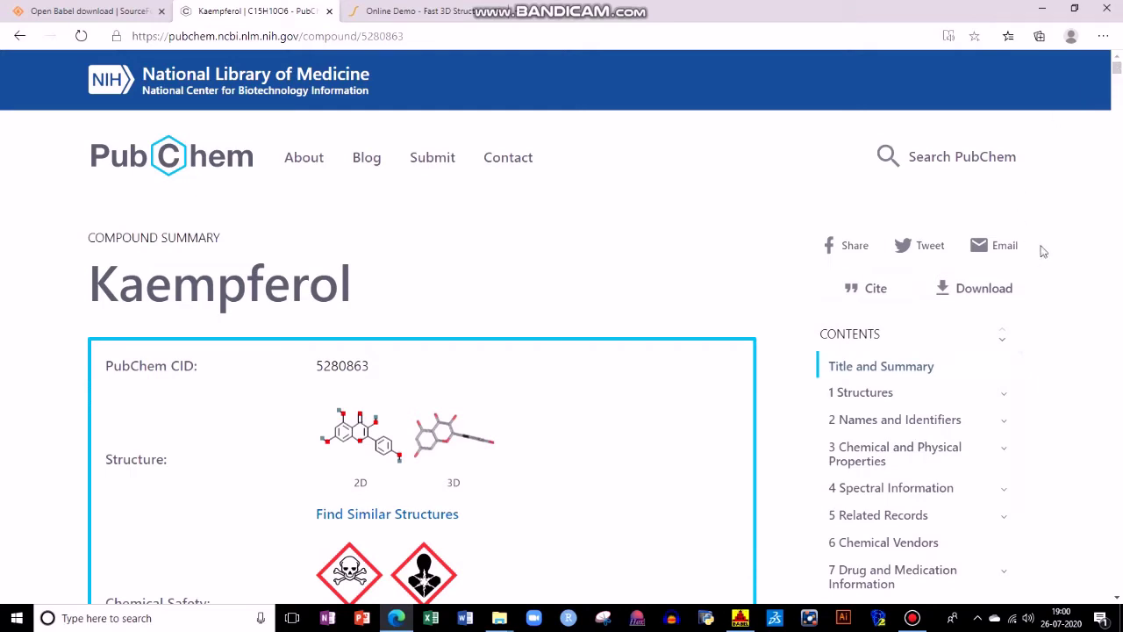
click(976, 290)
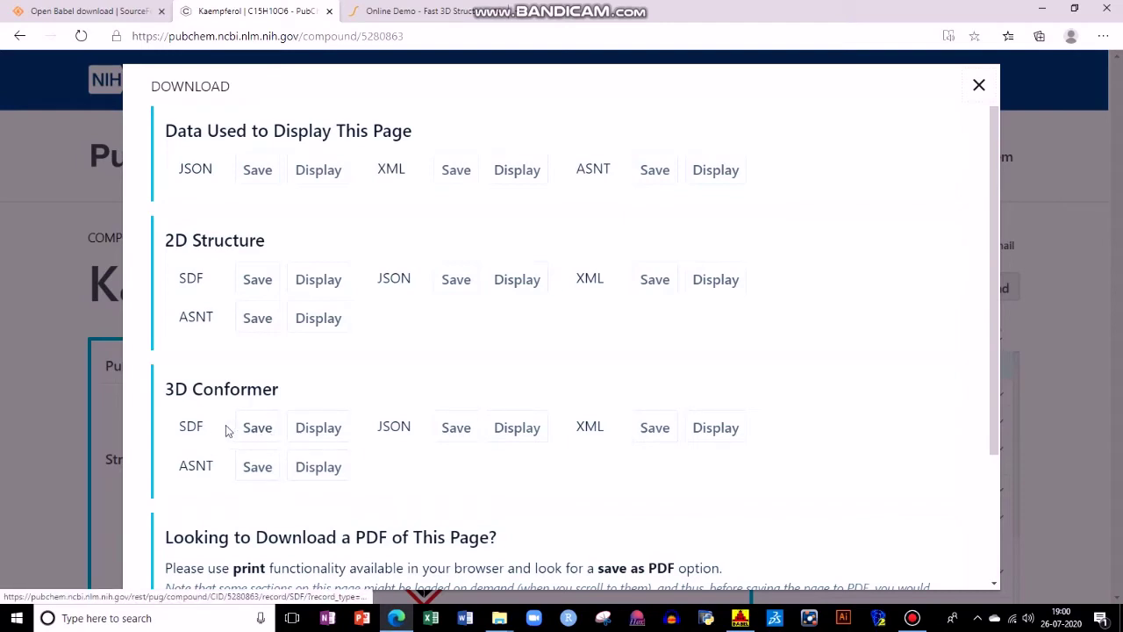
click(980, 84)
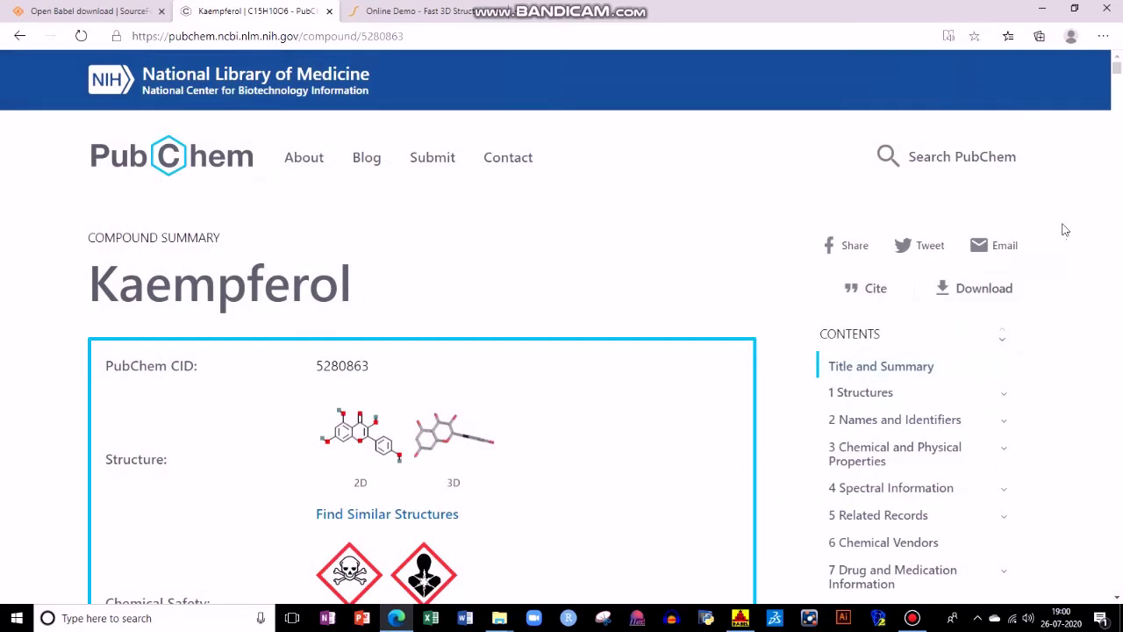
- Select the 5.91 KB Kaempferol file in the Desktop review folder and return to Open Babel
mouse_move(504, 624)
click(462, 590)
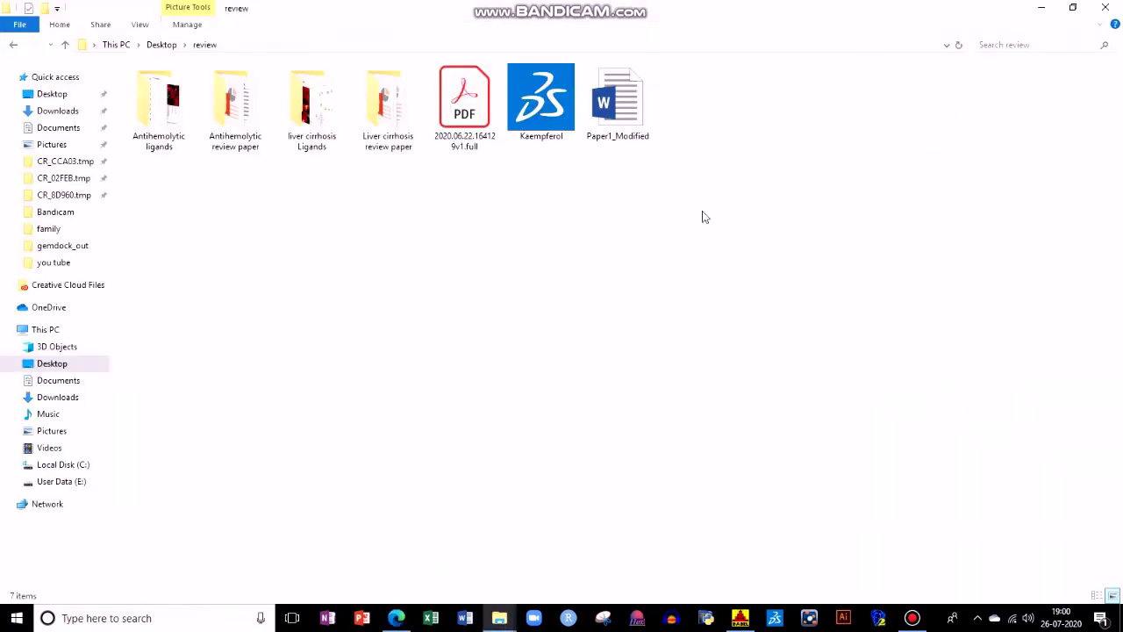
click(553, 117)
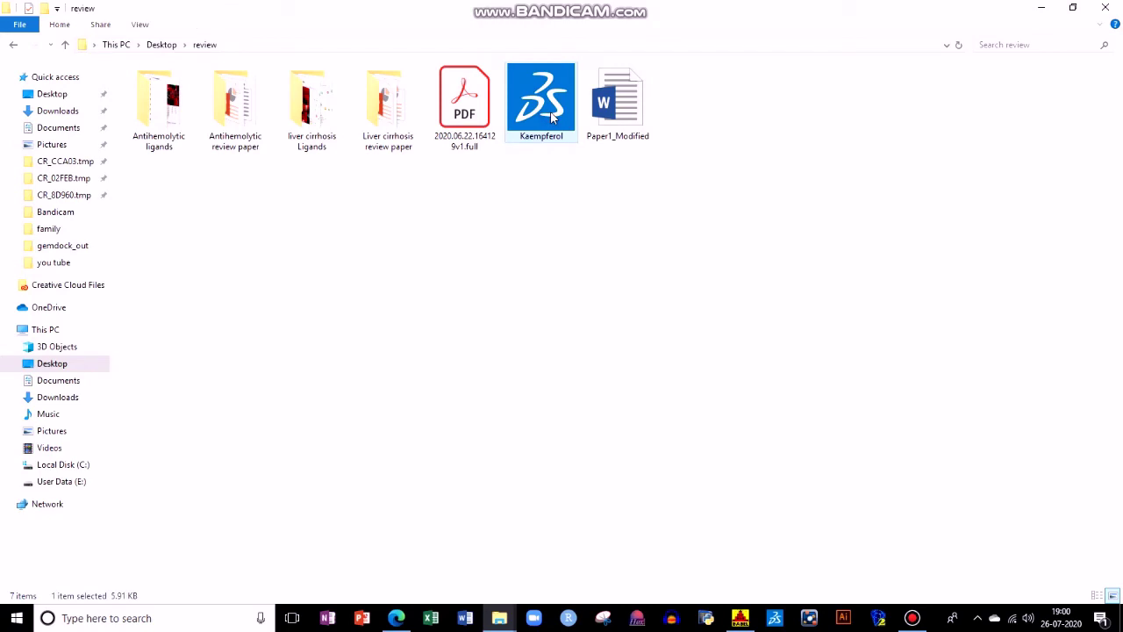
click(740, 617)
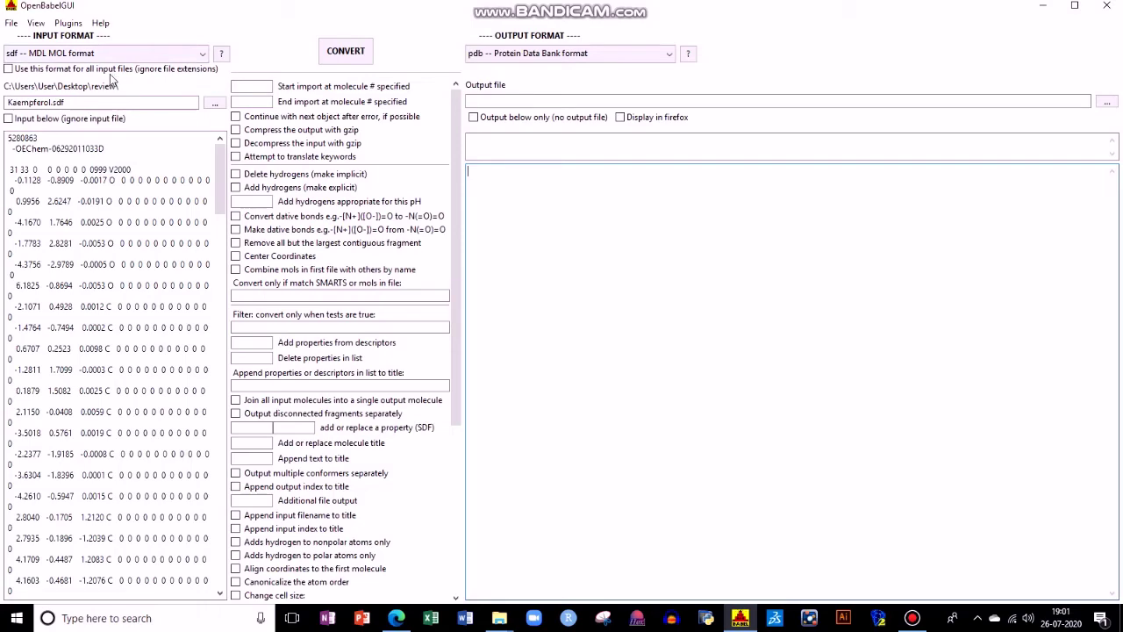
- Load Kaempferol.sdf from the review folder as the SDF input file
click(216, 103)
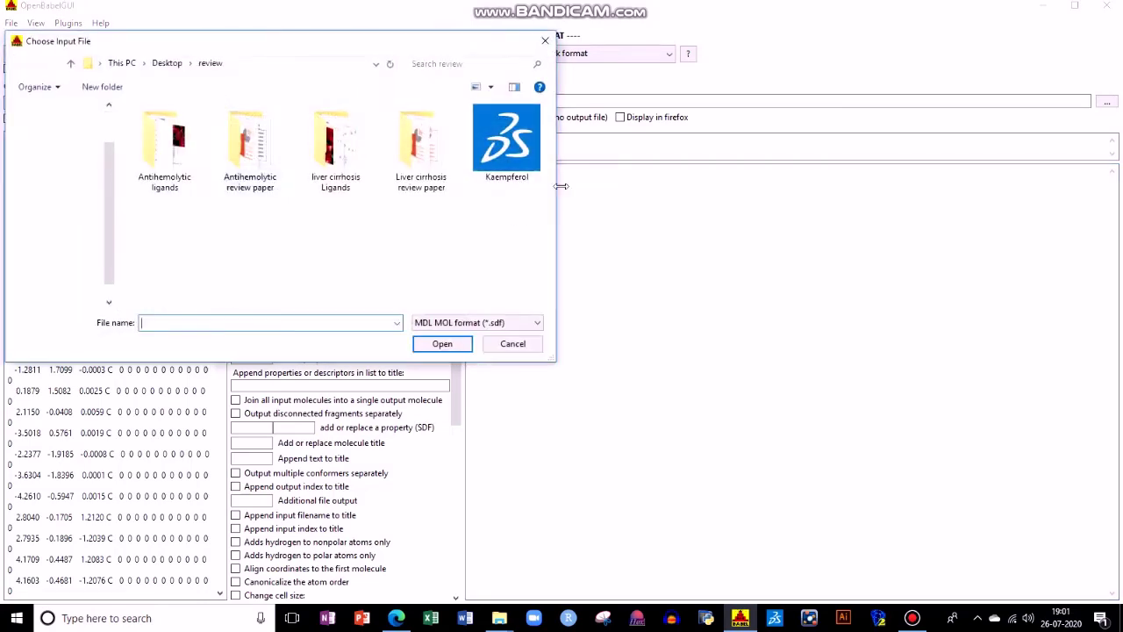
click(503, 184)
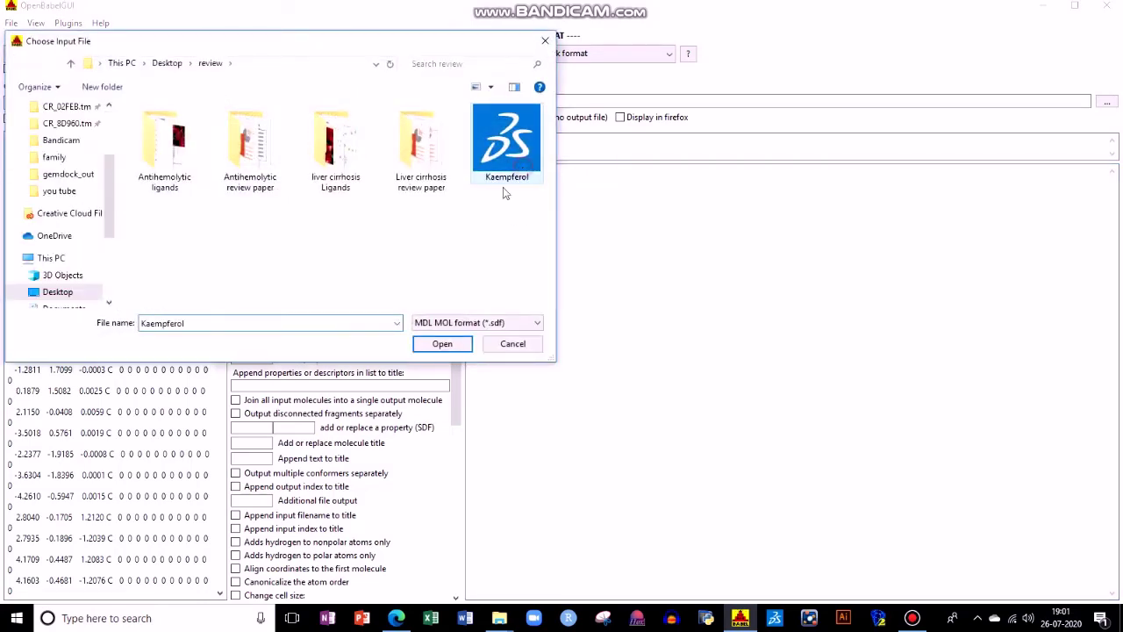
click(458, 349)
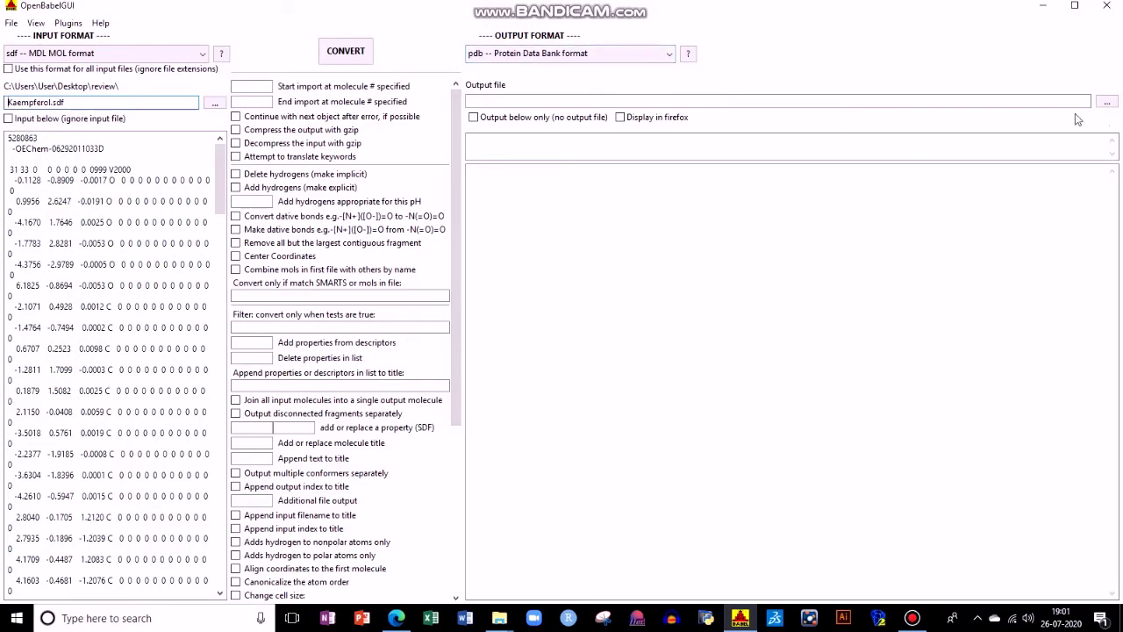
- Set the output file to kaempferol.pdb in the review folder and start converting
click(1108, 103)
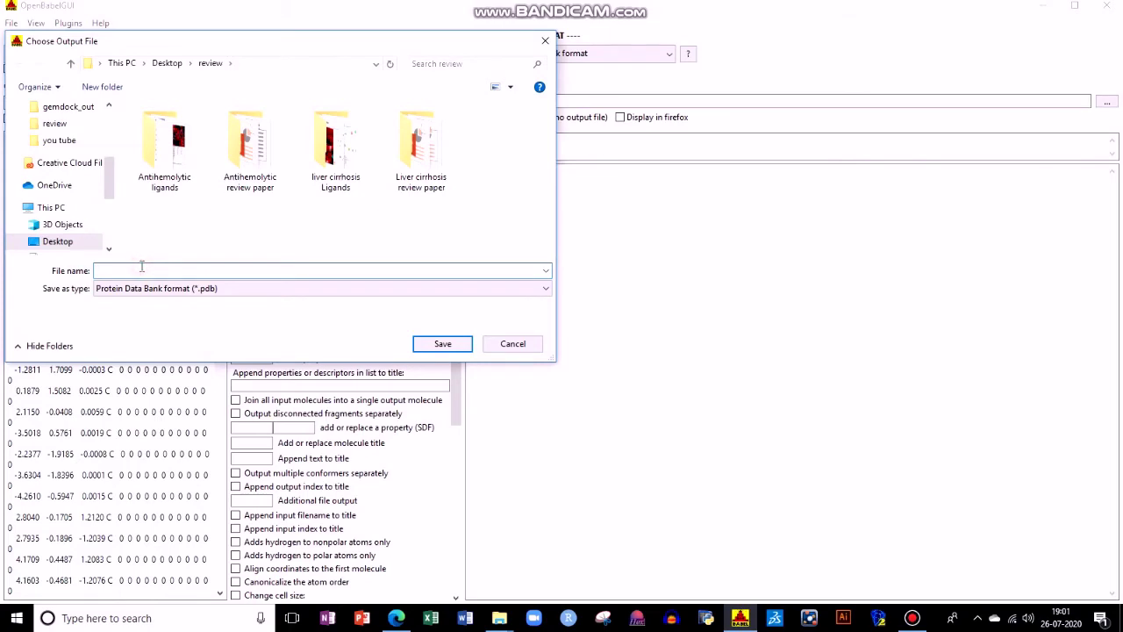
text(kaempferol.pdb)
click(442, 345)
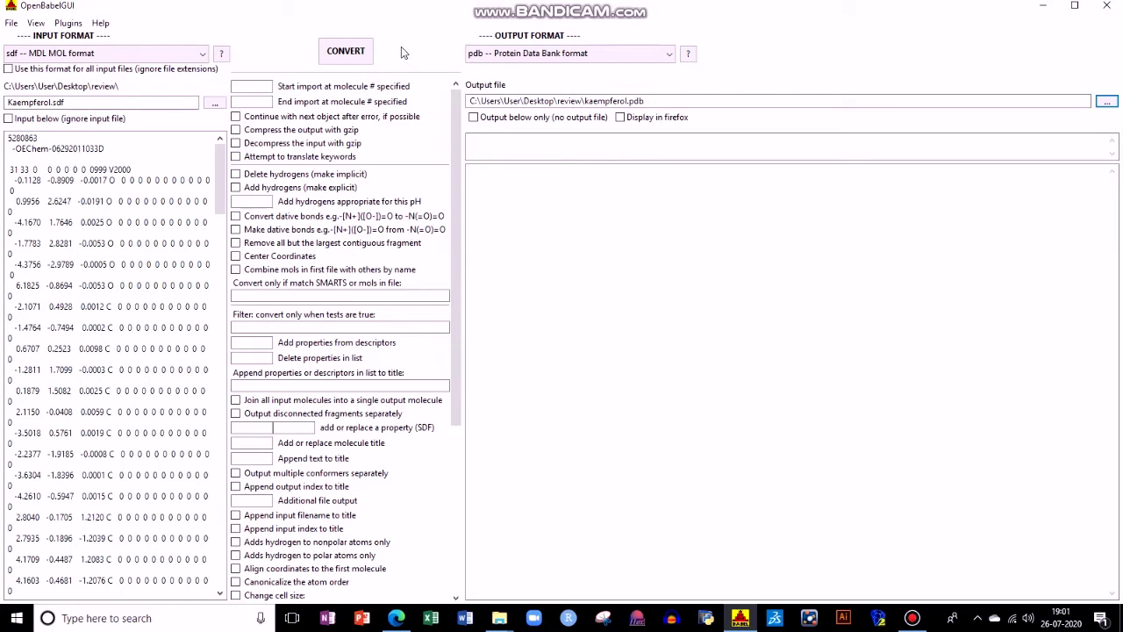
click(365, 51)
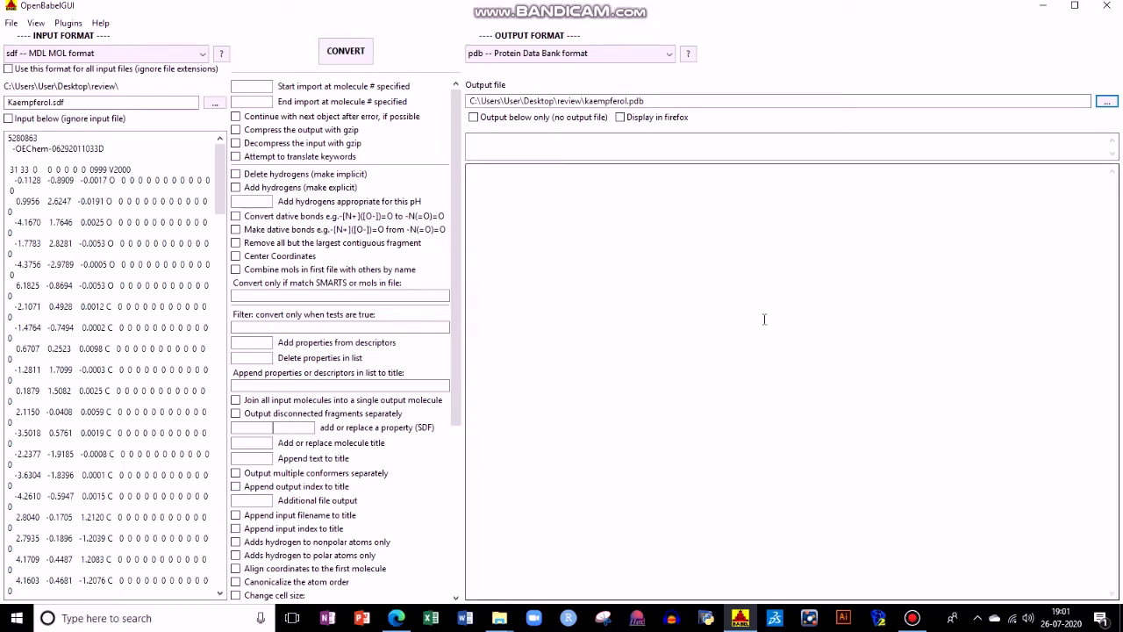
- Convert Kaempferol to PDB (1 molecule), check the output down to END, and return to the review folder
click(337, 49)
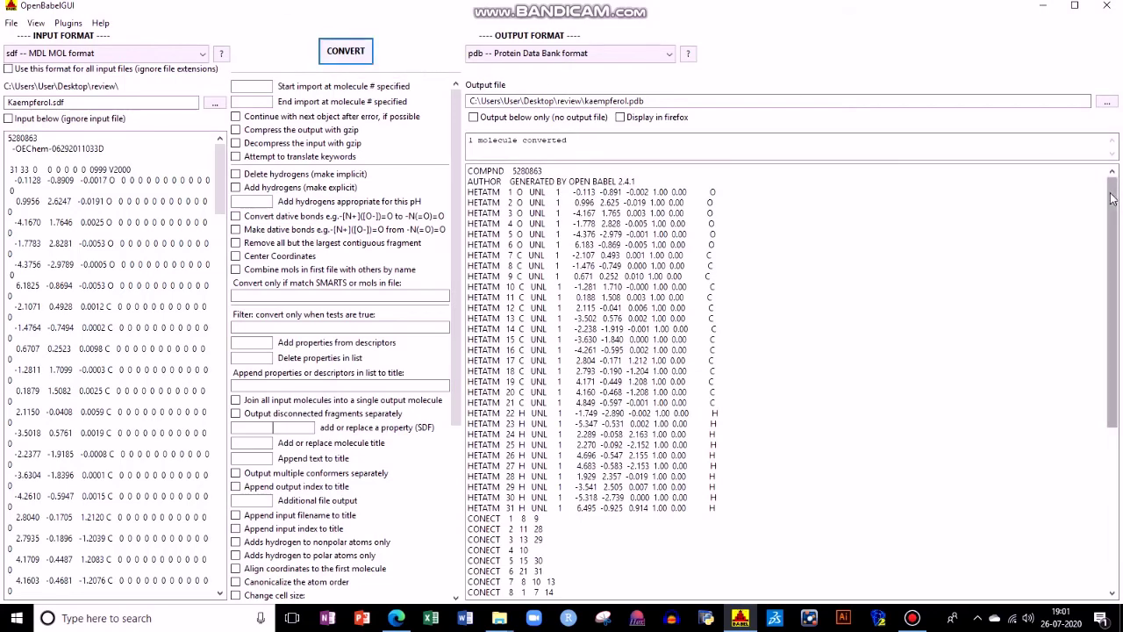
drag(1111, 197, 1112, 358)
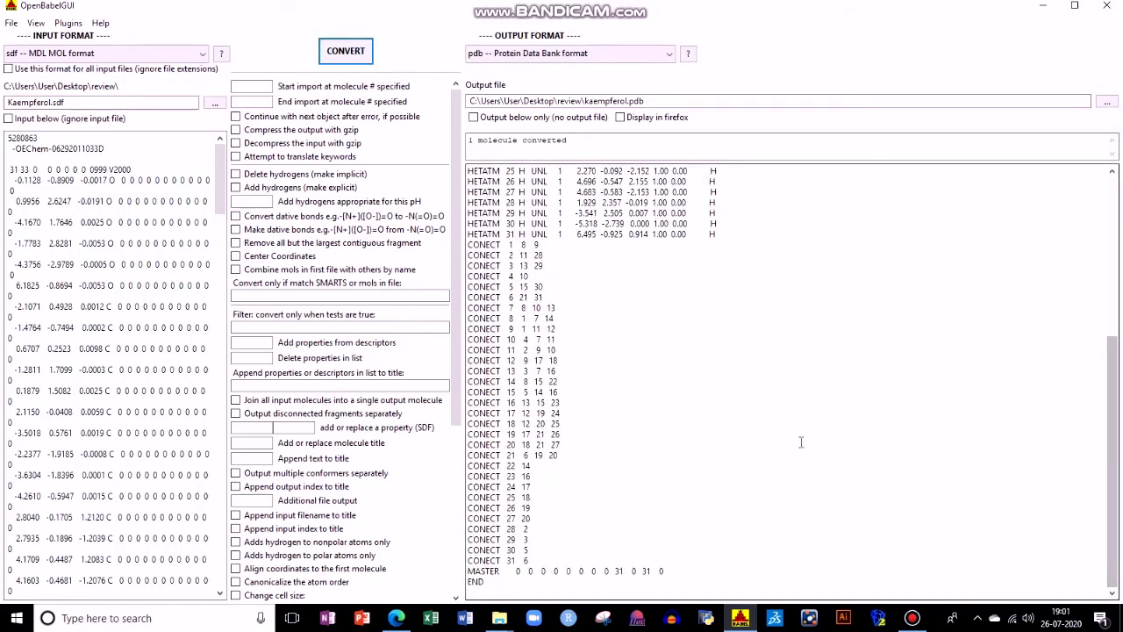
click(499, 618)
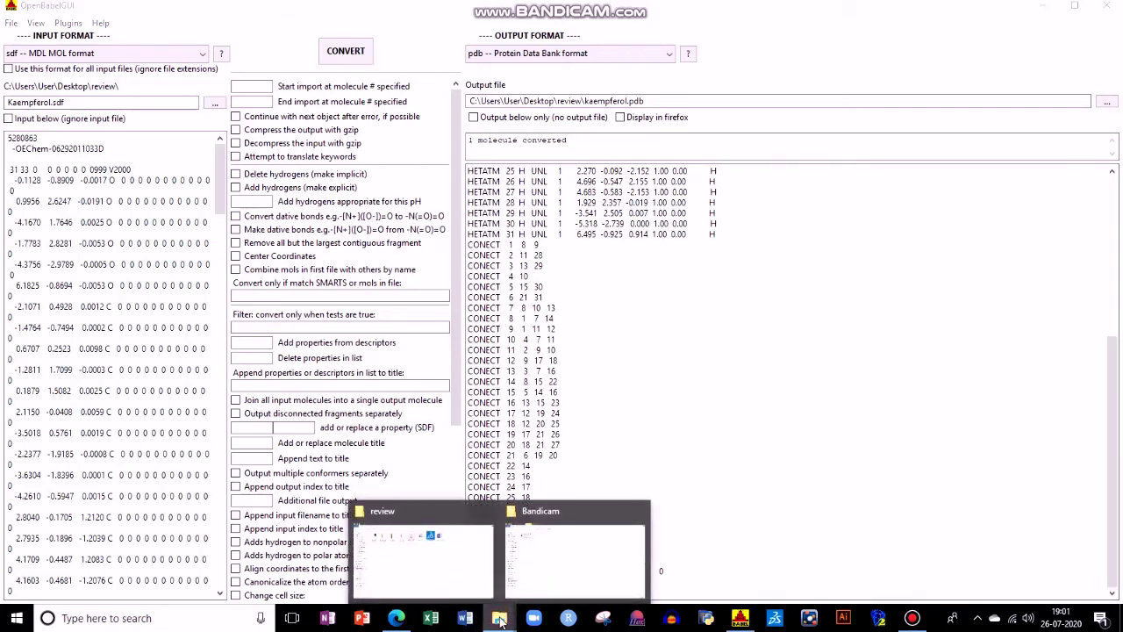
click(460, 554)
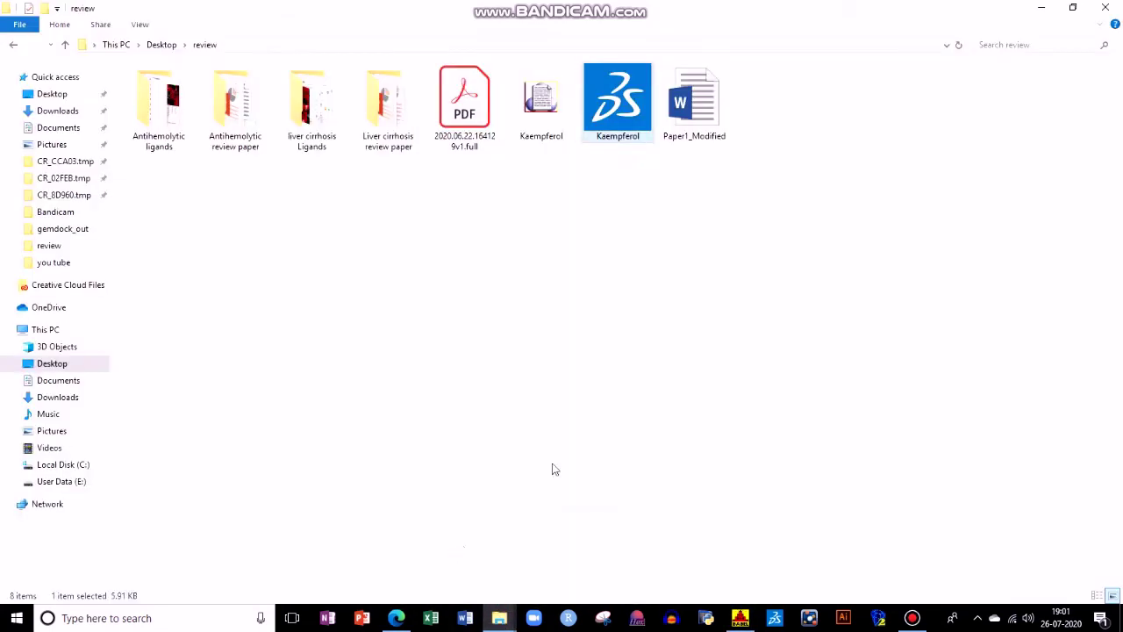
- Open the new 4.73 KB Kaempferol PDB in RasMol, rotate the molecule, then minimize the viewer
double_click(554, 117)
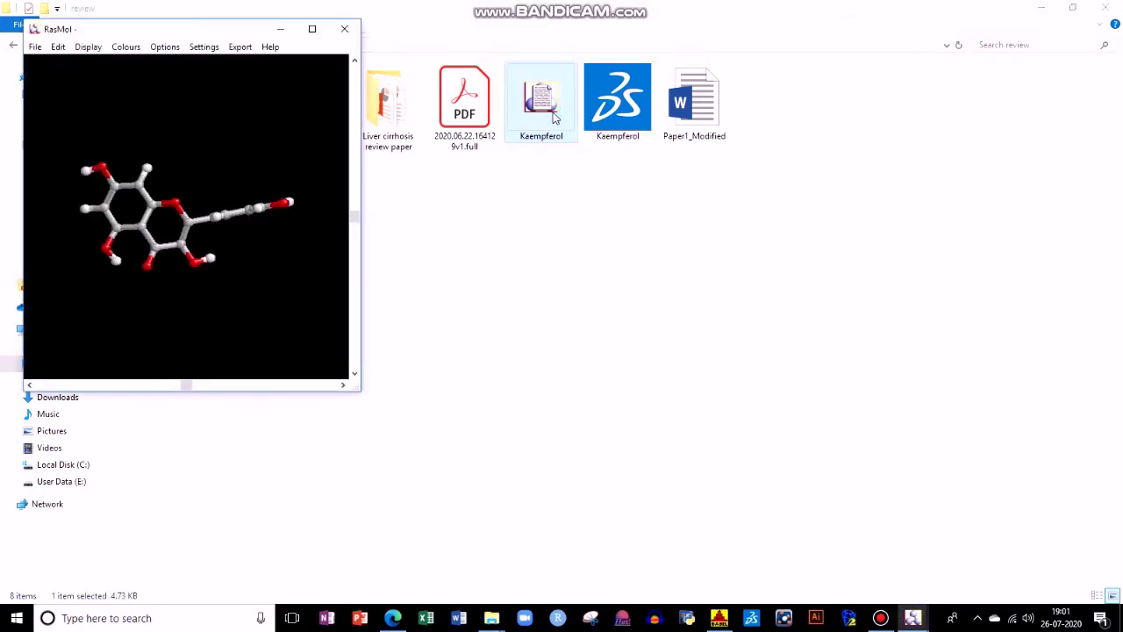
drag(261, 150, 260, 82)
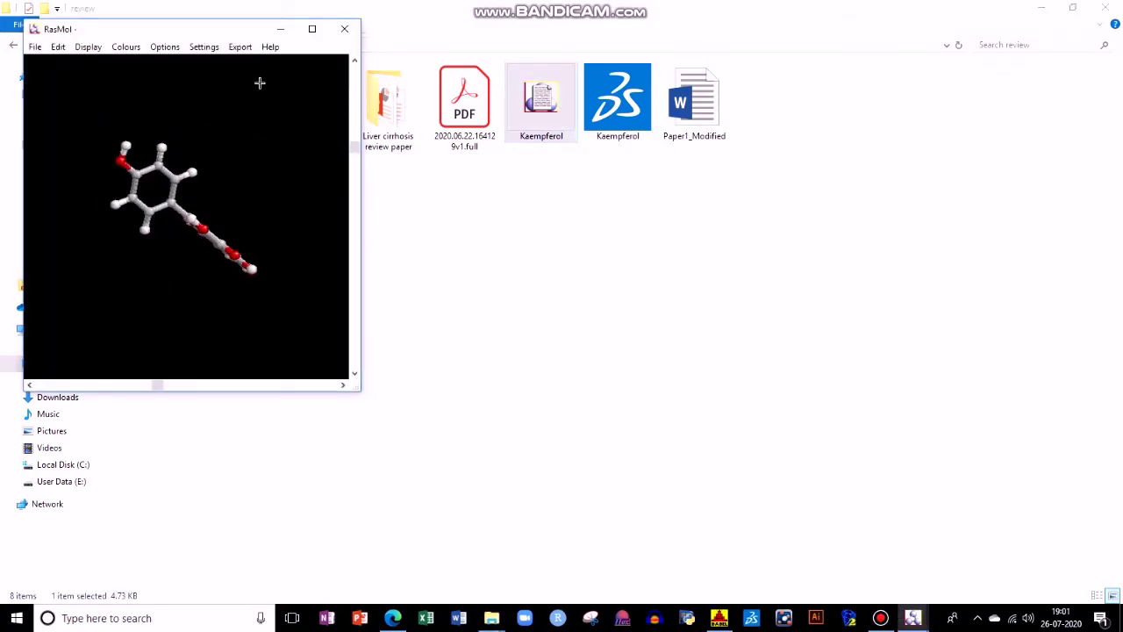
click(283, 33)
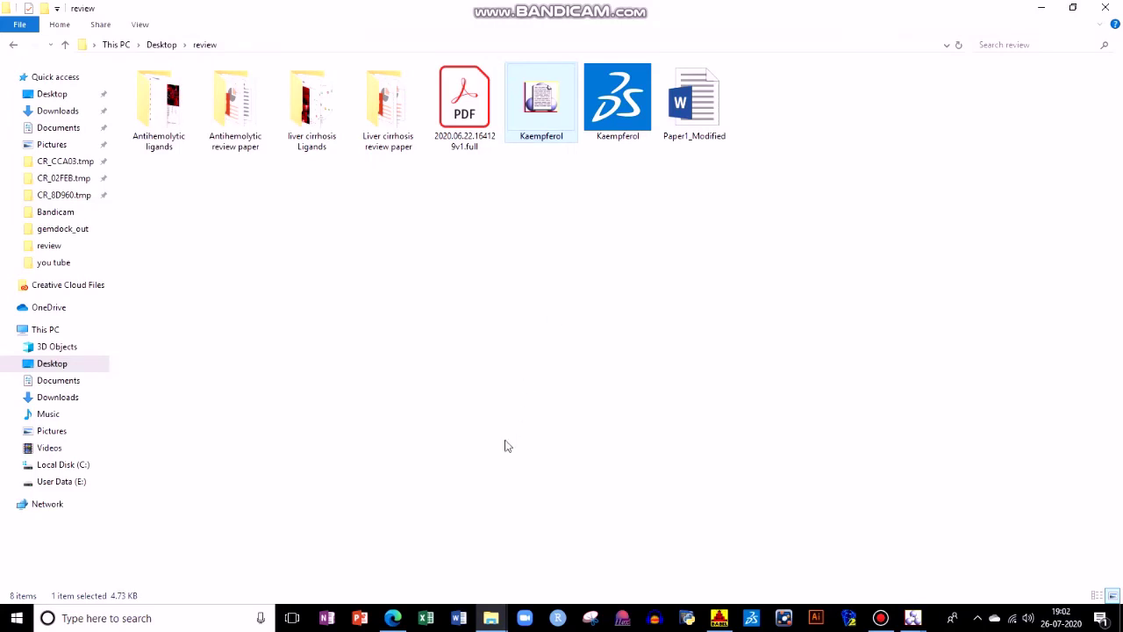
- Confirm Open Babel keeps sdf input and pdb output, then return to the PubChem page
click(719, 618)
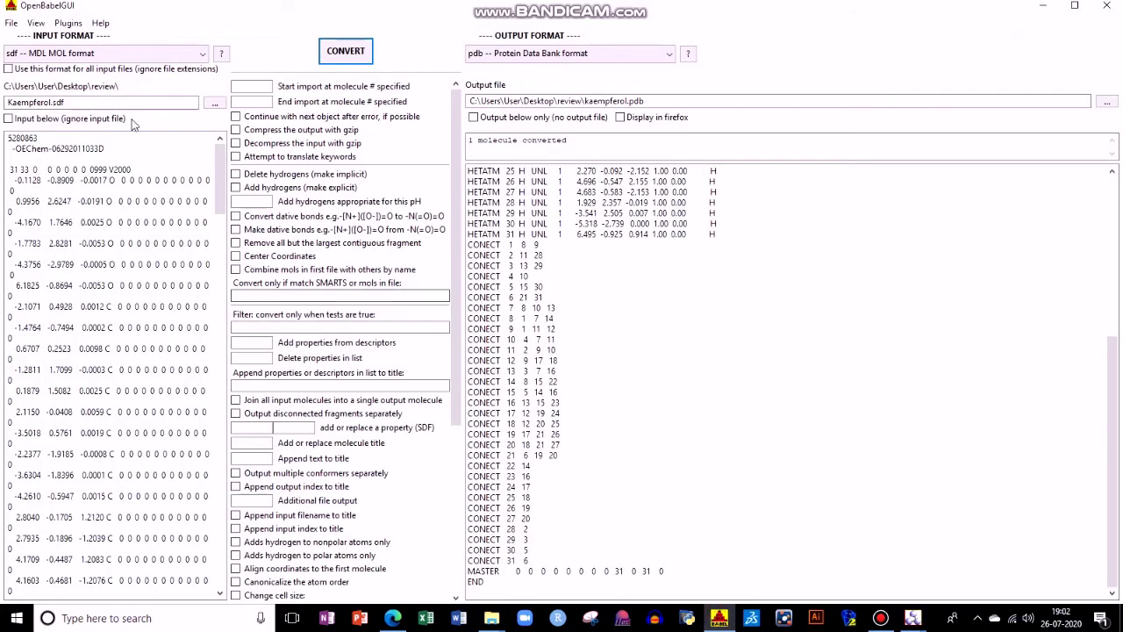
click(130, 53)
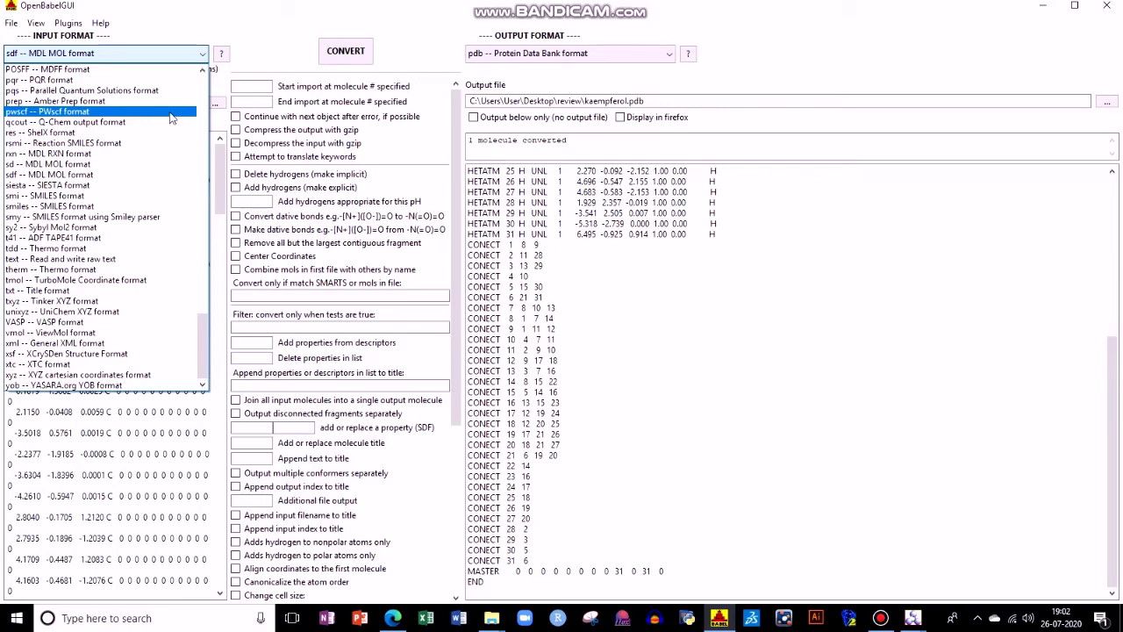
click(807, 78)
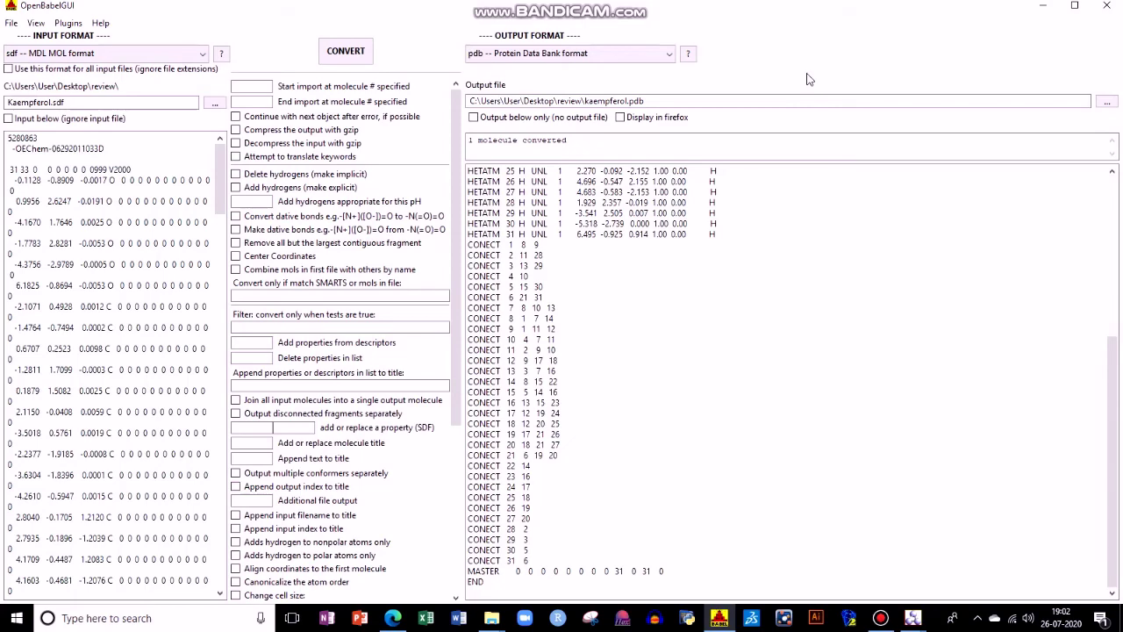
click(393, 618)
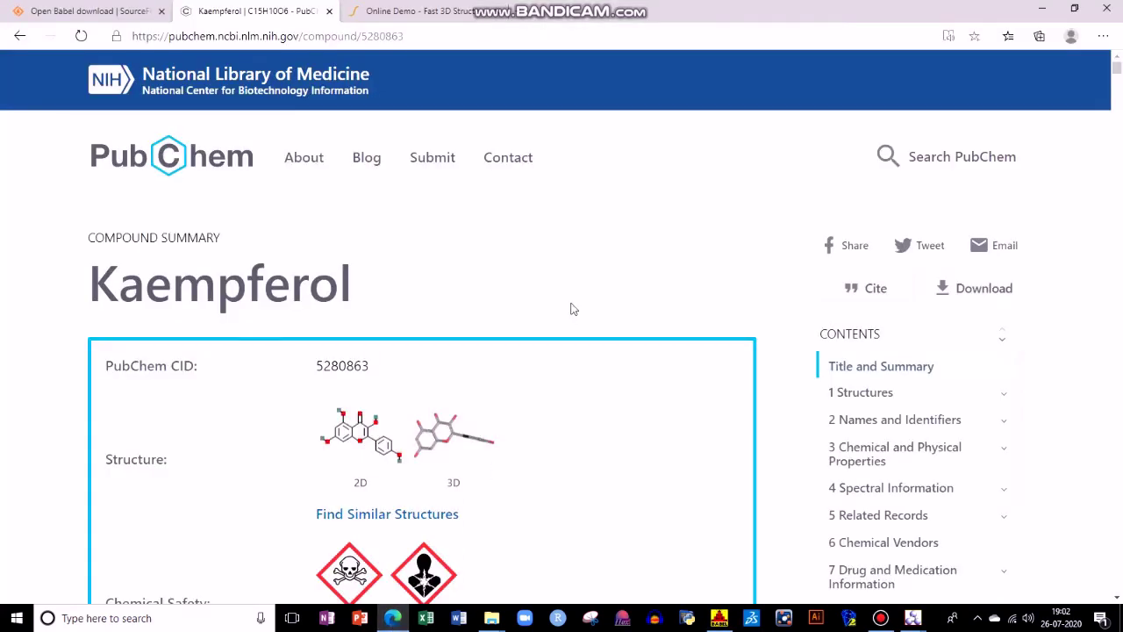
click(404, 11)
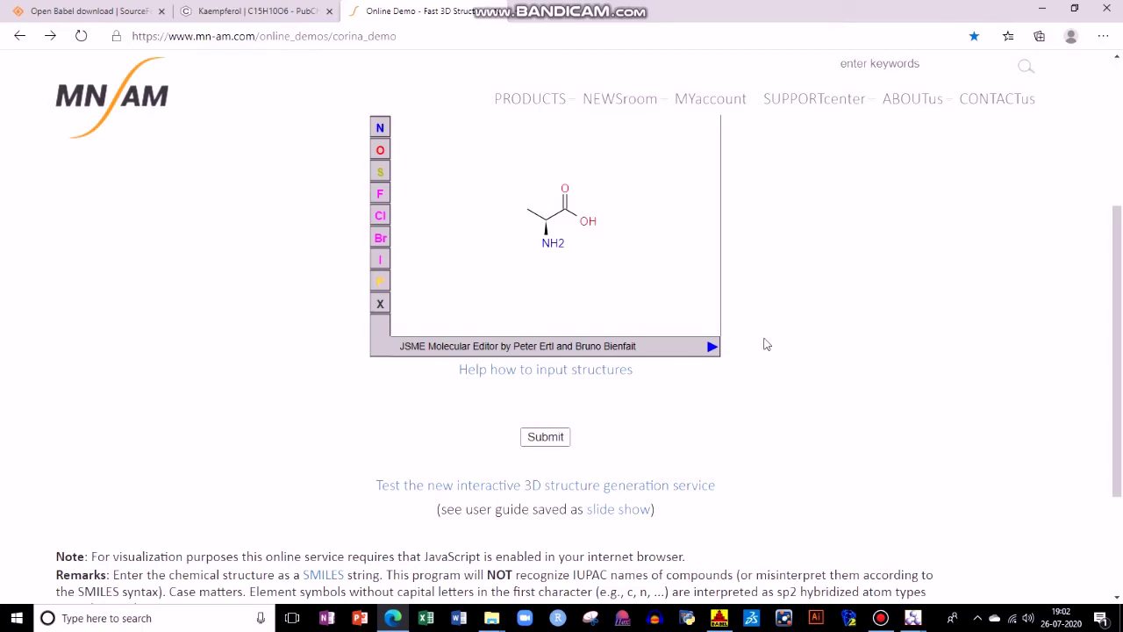
click(579, 406)
click(771, 429)
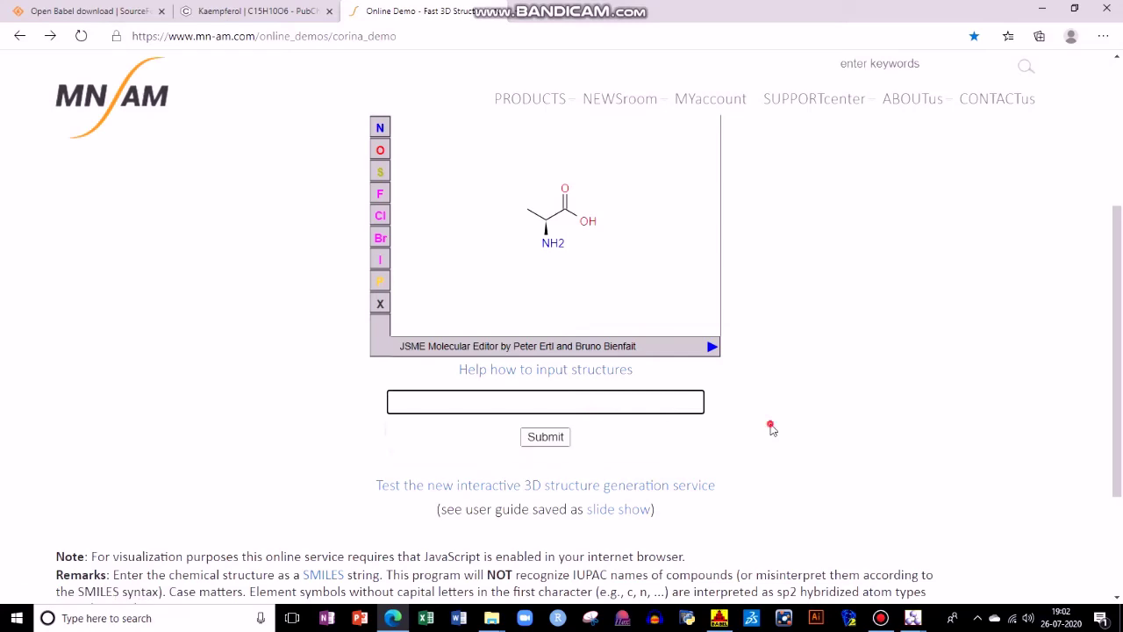
click(618, 395)
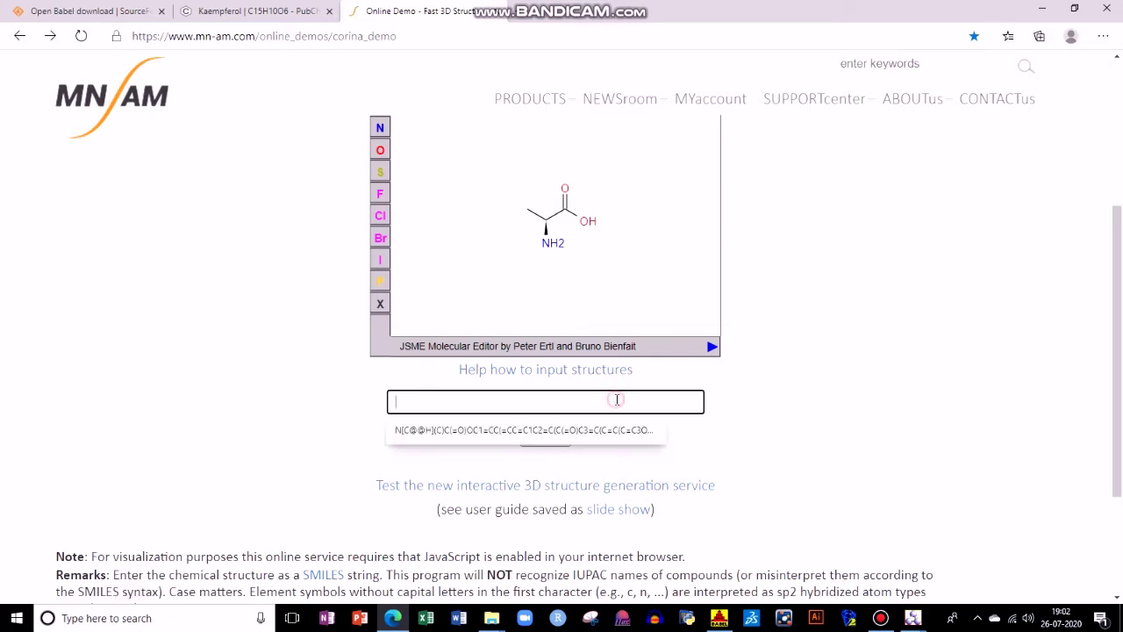
click(255, 11)
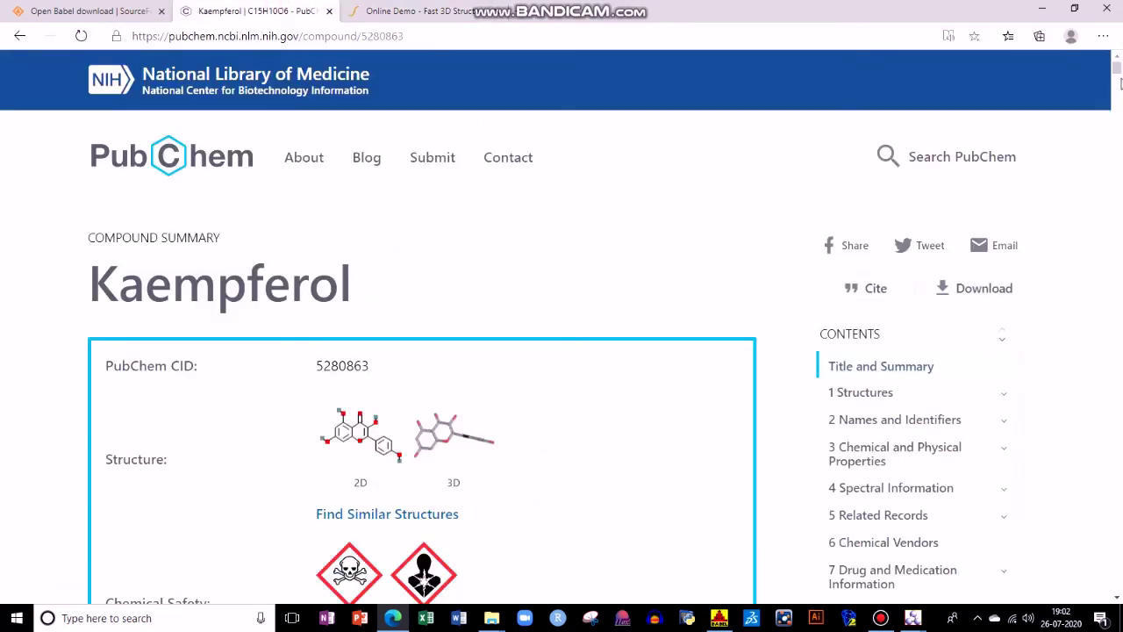
- Copy Kaempferol's canonical SMILES from PubChem section 2.1.4 and go back to the CORINA demo tab
click(1120, 83)
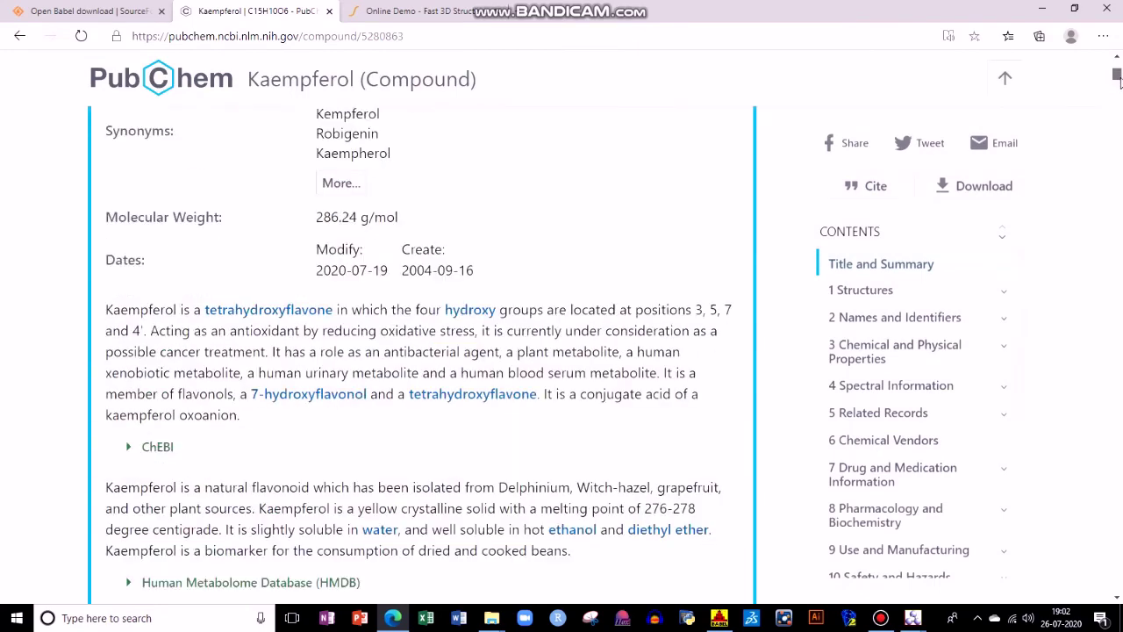
drag(1120, 83, 1120, 105)
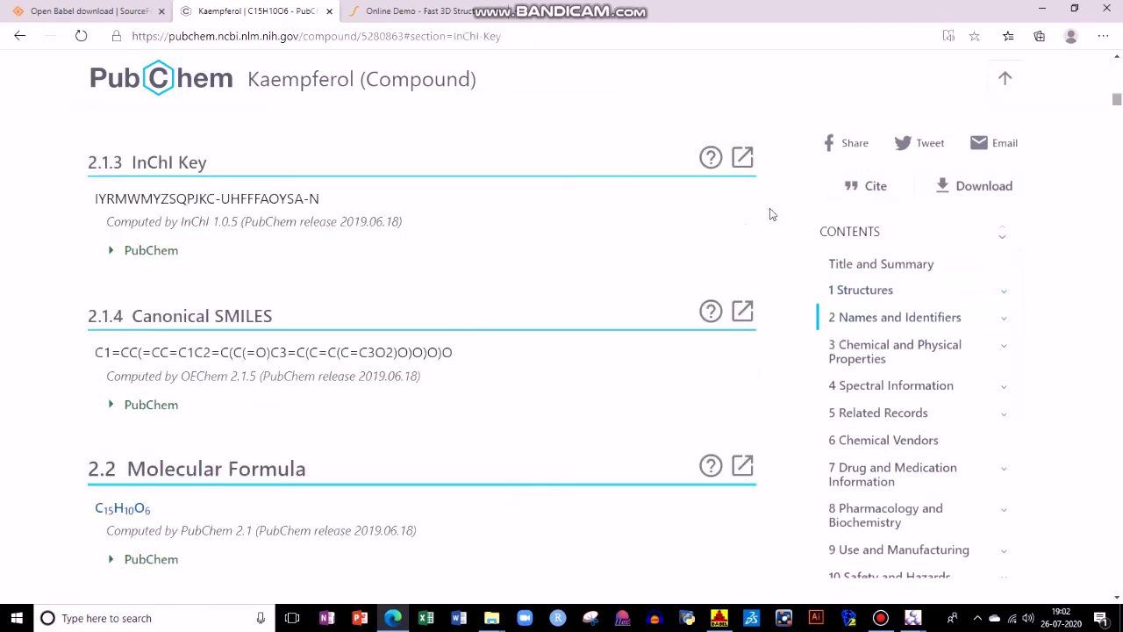
click(454, 352)
drag(454, 352, 94, 353)
key(ctrl+c)
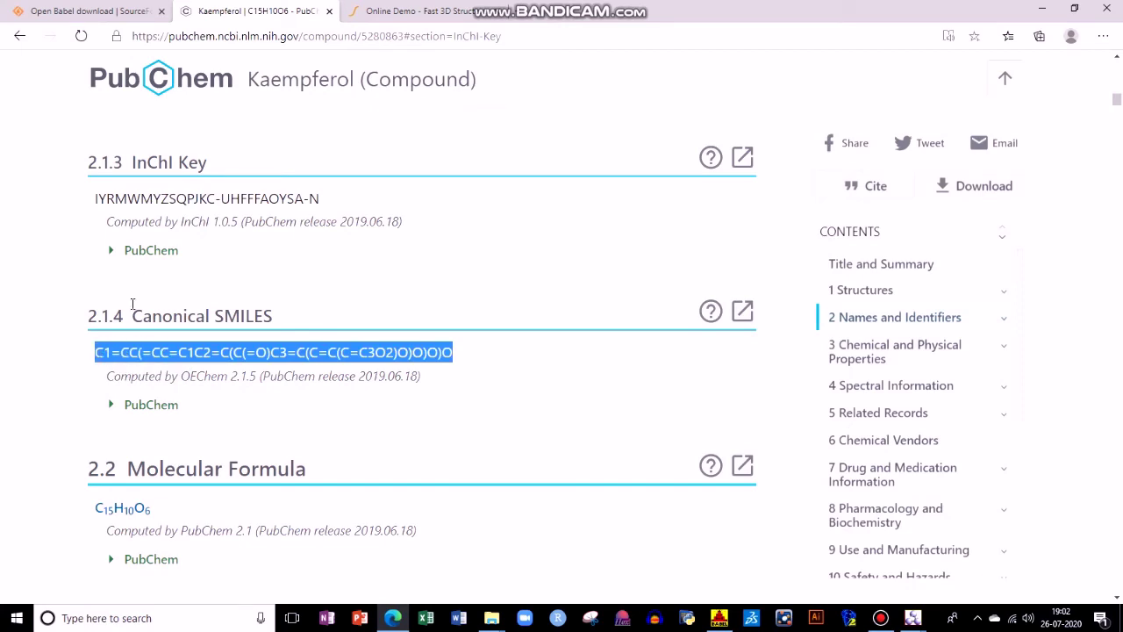
click(383, 9)
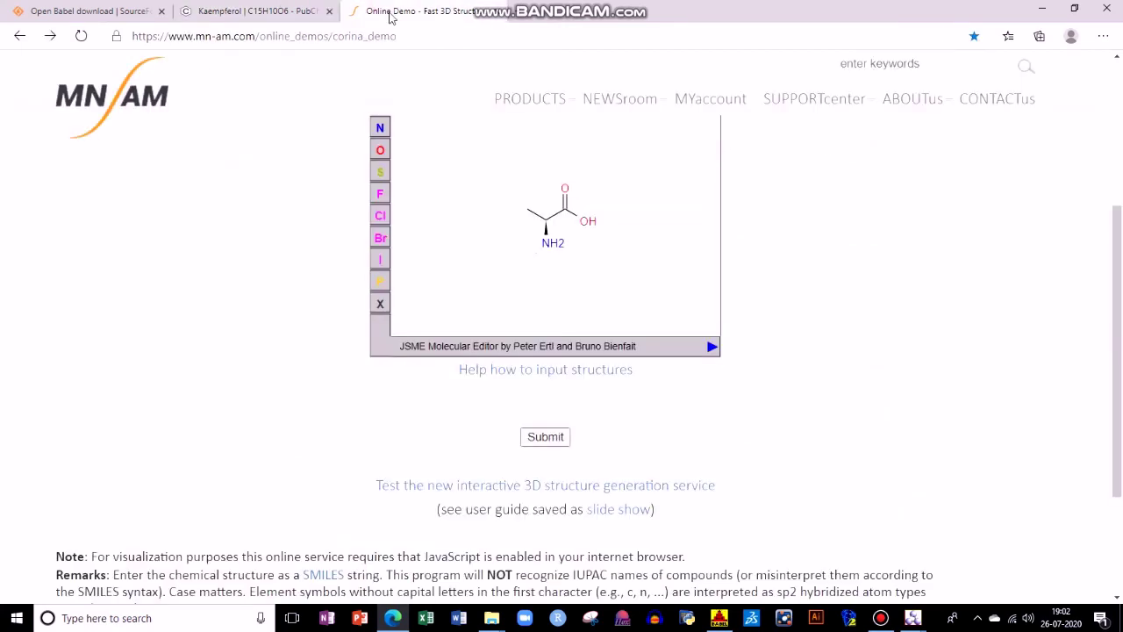
- Paste the Kaempferol SMILES into CORINA and submit it to generate a 3D structure
click(529, 410)
key(ctrl+v)
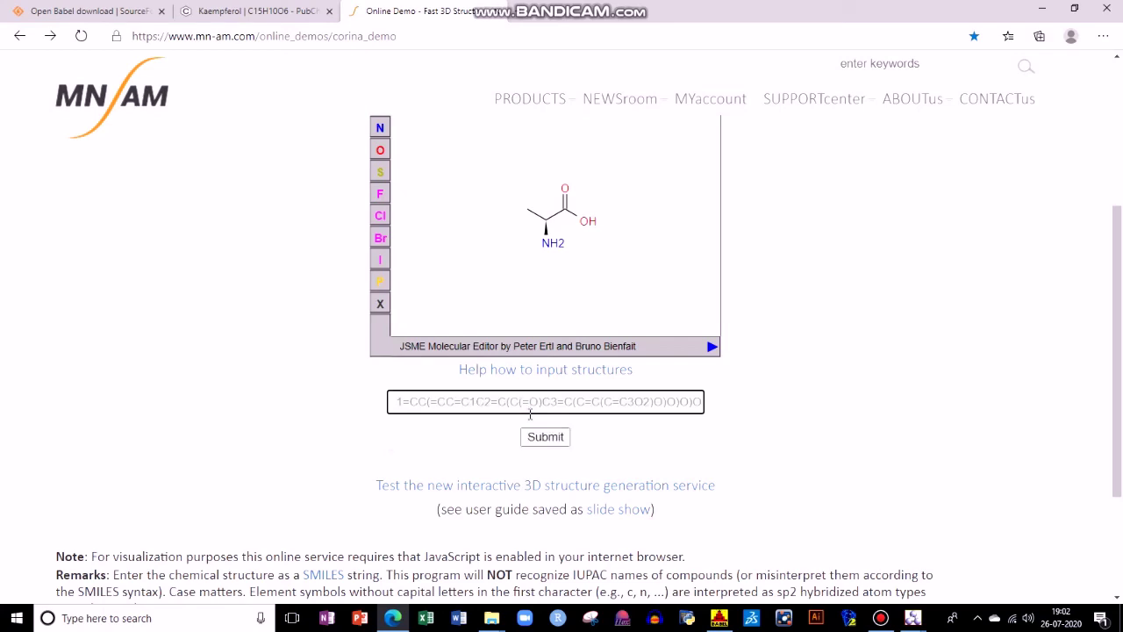
click(542, 438)
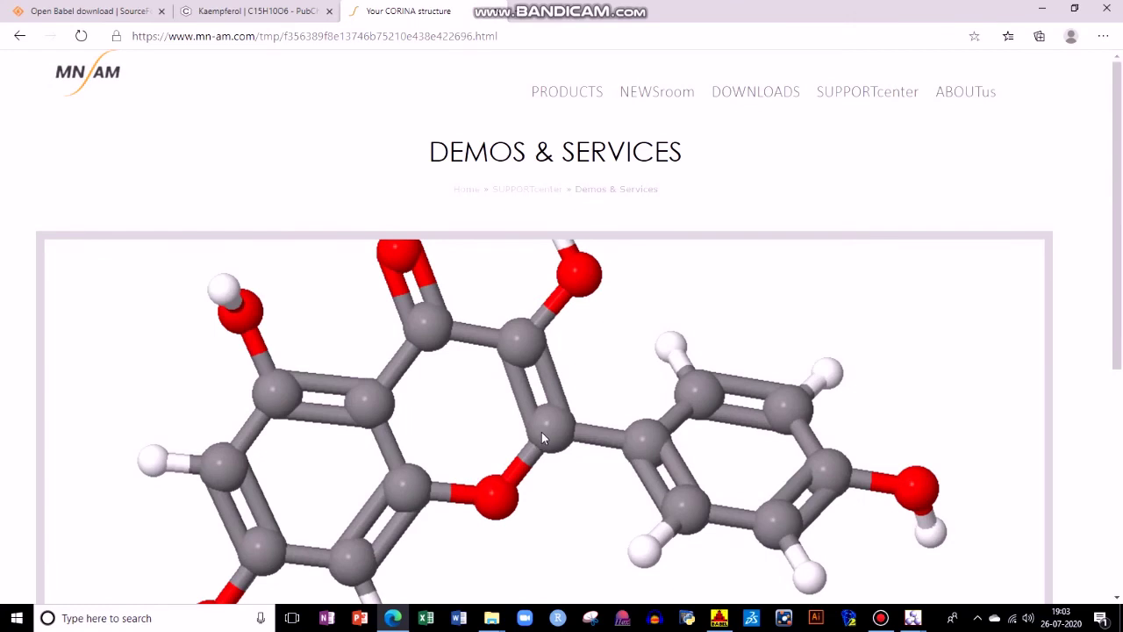
- Download the CORINA 3D structure as PDB, then review kaempferol.pdb in Open Babel
drag(1119, 182, 1121, 328)
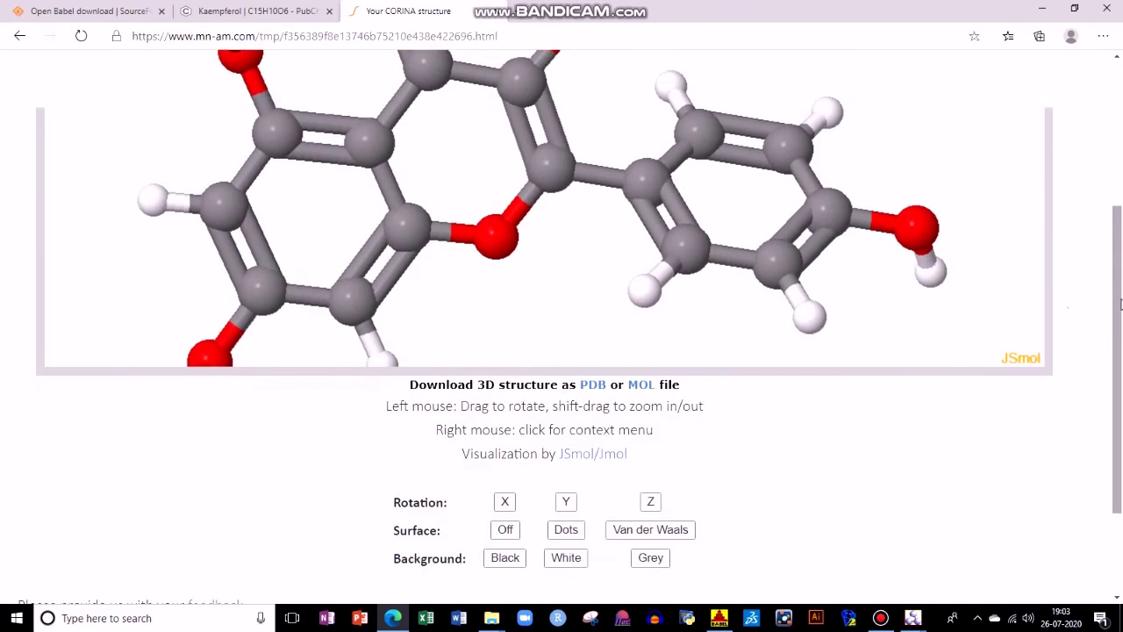
click(593, 386)
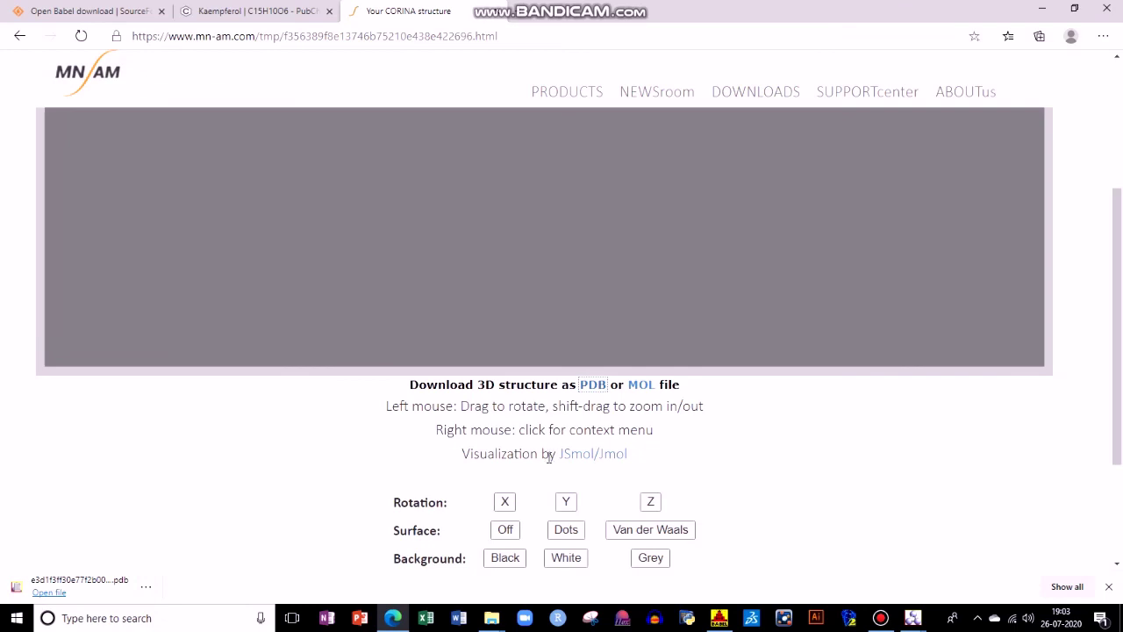
click(722, 618)
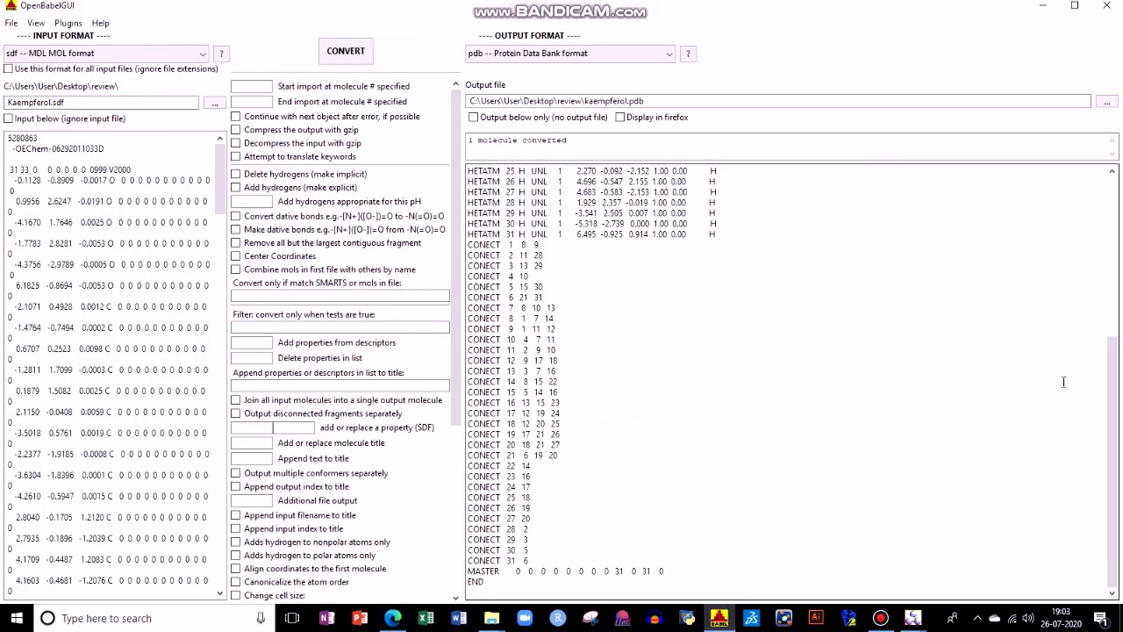
drag(1110, 349, 1119, 180)
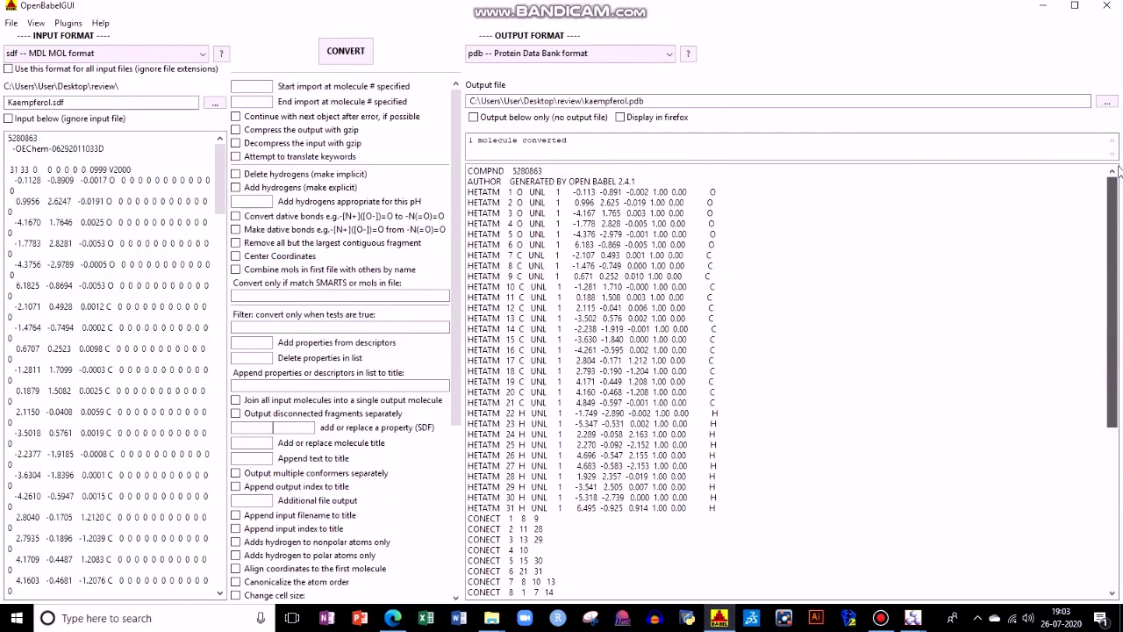